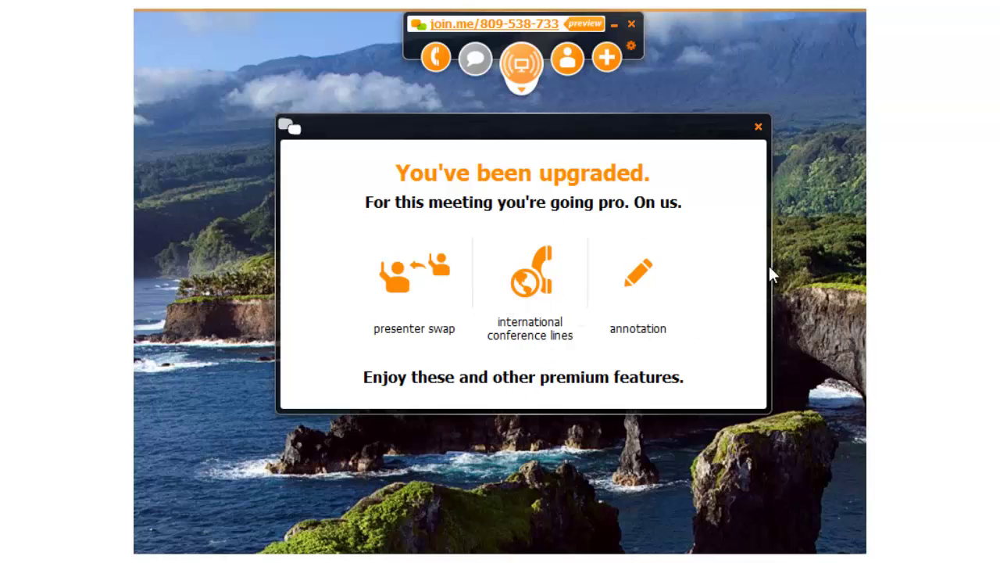
# Dismiss the upgrade notice and view the options for choosing what to share, such as switching screen or selecting a window.
pyautogui.click(758, 127)
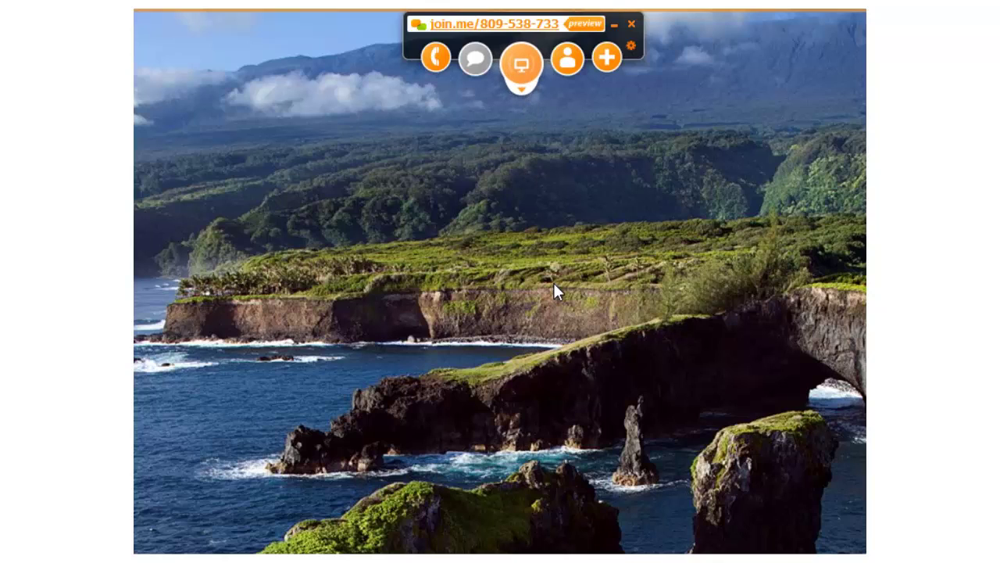
pyautogui.click(527, 92)
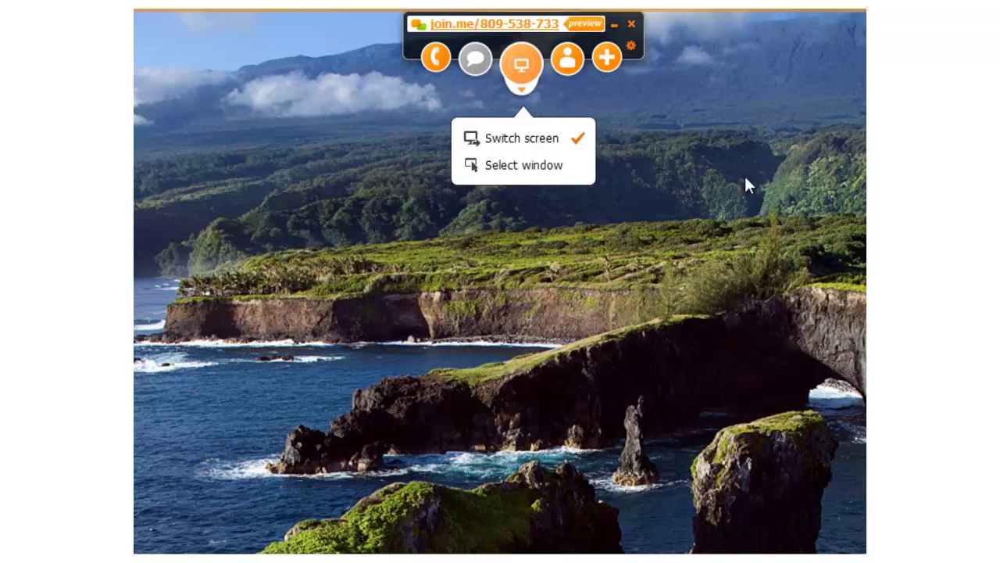
pyautogui.click(574, 113)
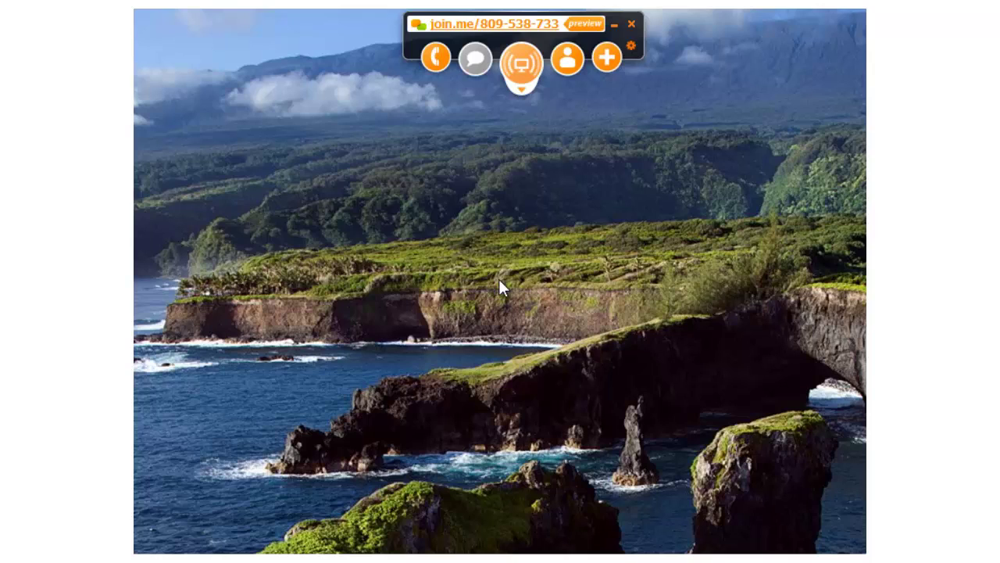
# View the phone dial-in details among the meeting's calling options and close the call window.
pyautogui.click(438, 56)
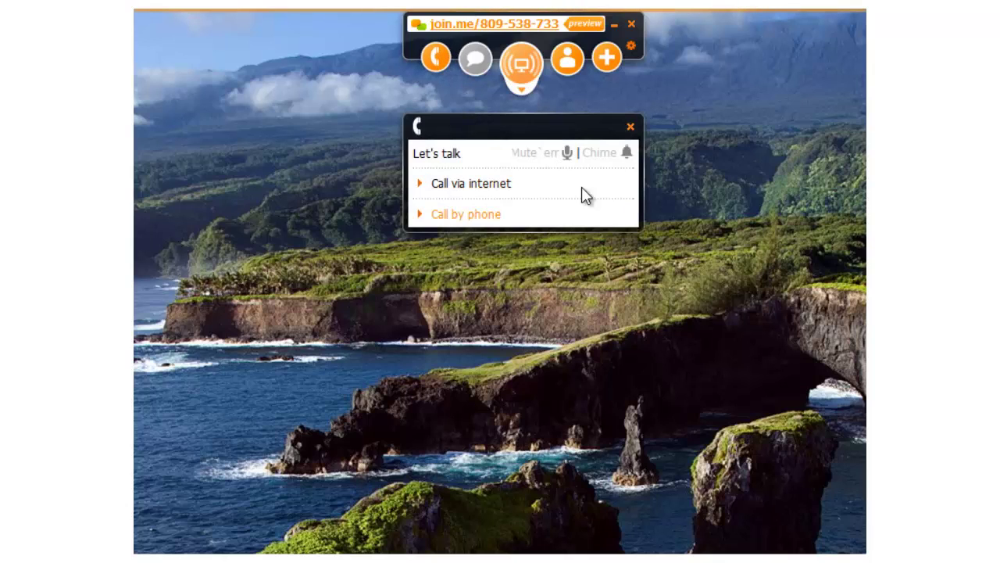
pyautogui.click(416, 215)
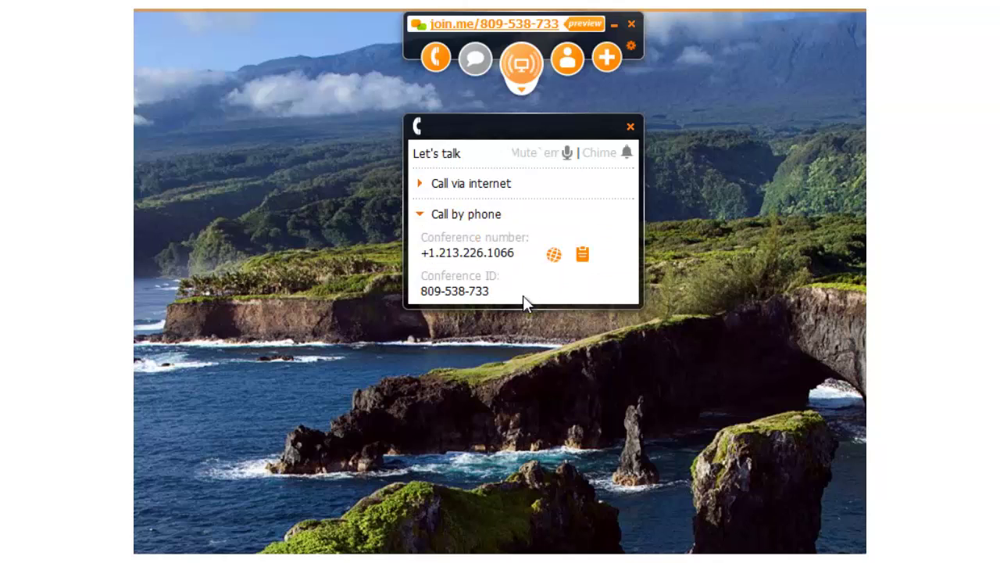
pyautogui.click(431, 215)
pyautogui.click(630, 126)
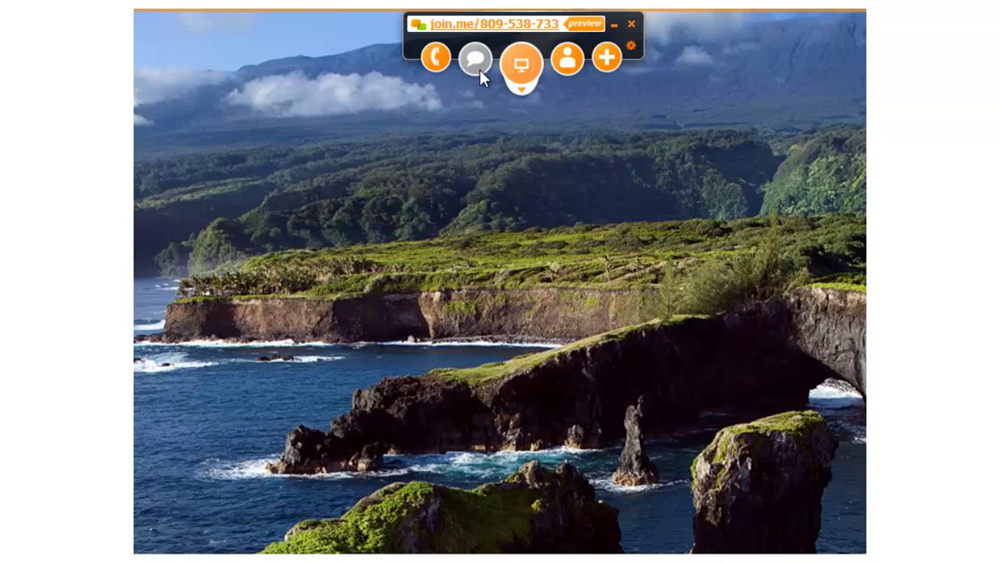
# Review the meeting's participant list and the extra presenter tools, including Annotate and Record.
pyautogui.click(566, 63)
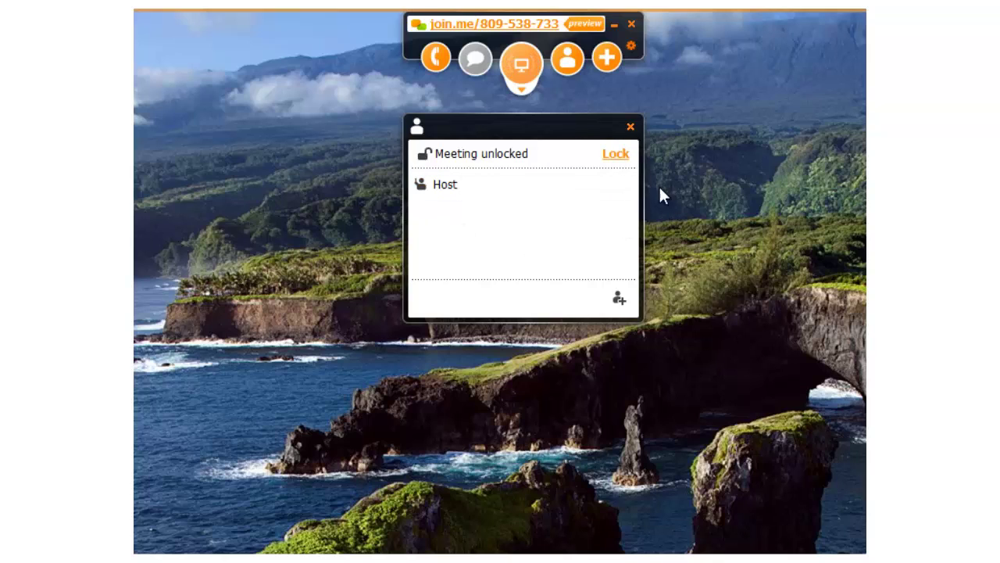
pyautogui.click(631, 126)
pyautogui.click(606, 56)
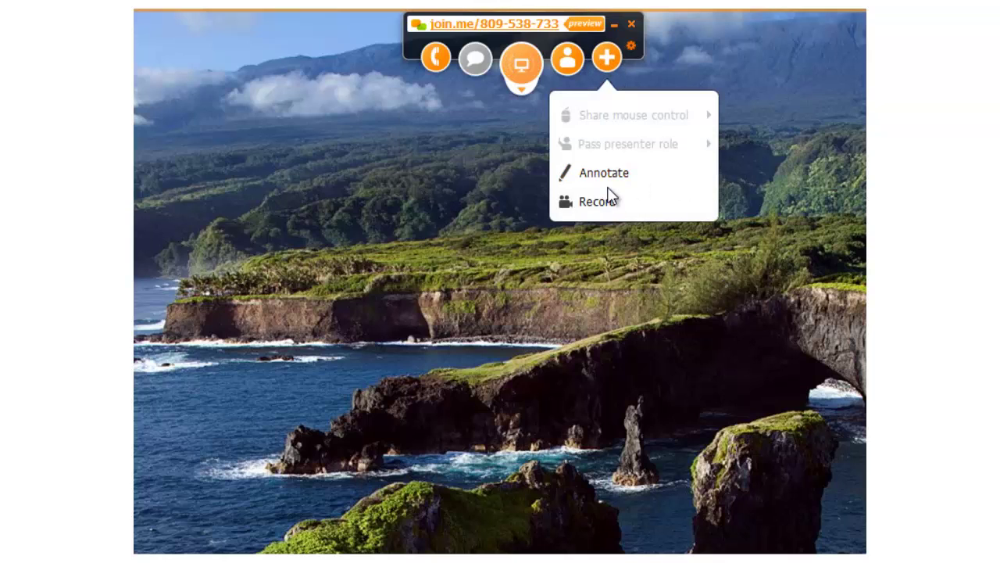
pyautogui.click(685, 279)
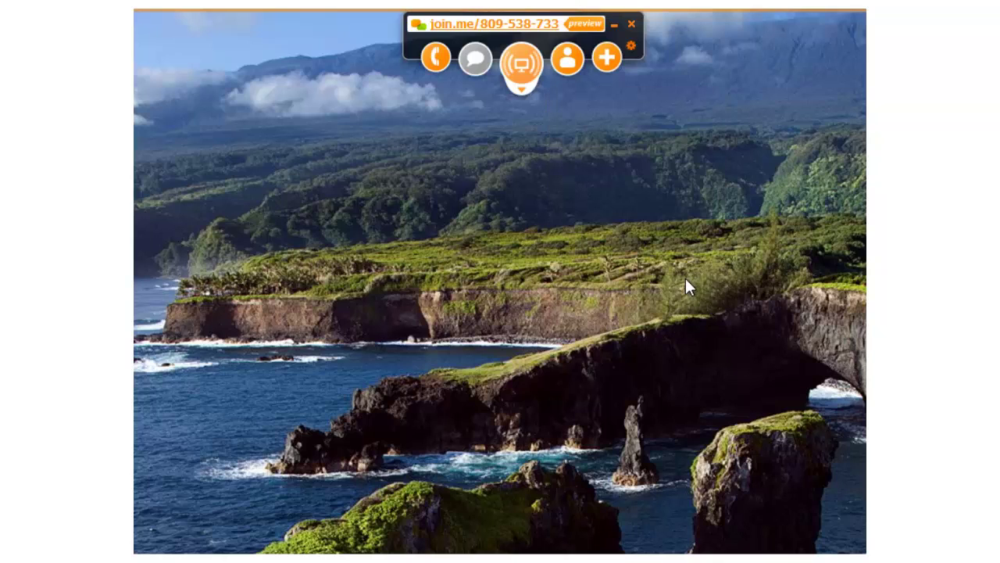
# Pause the screen sharing and resume it.
pyautogui.click(522, 69)
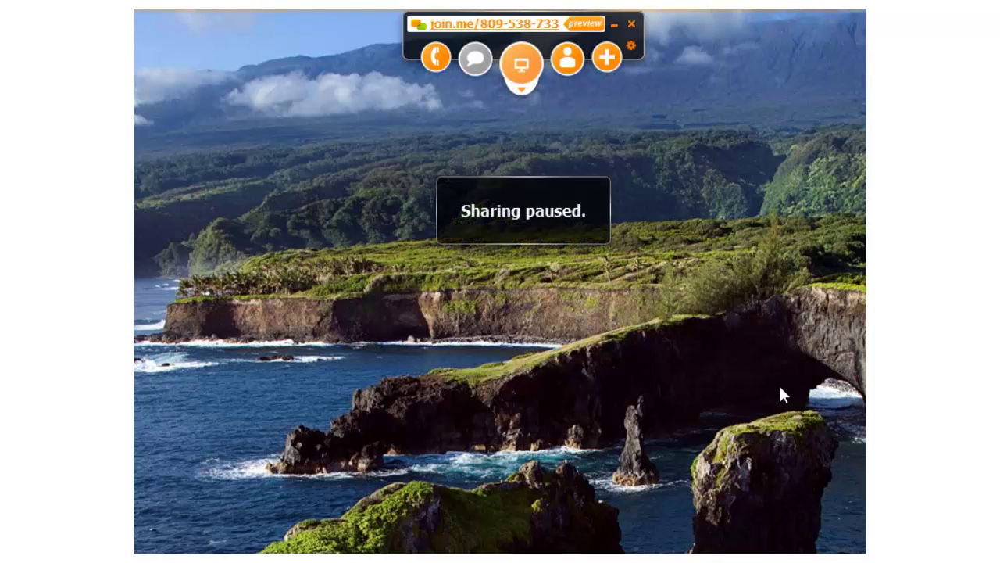
pyautogui.click(520, 63)
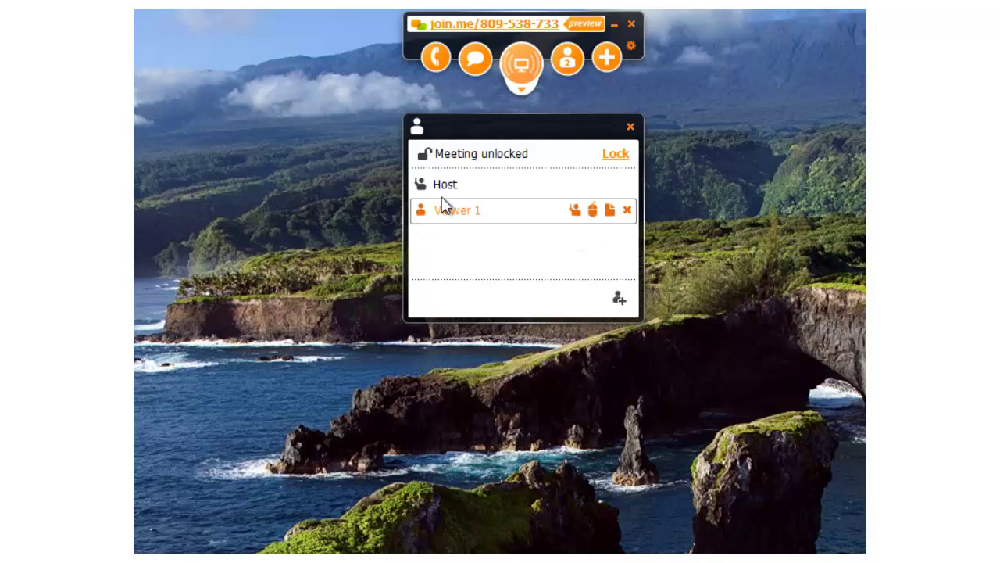
# Pass the presenter role to Viewer 1 from the participant list.
pyautogui.click(569, 67)
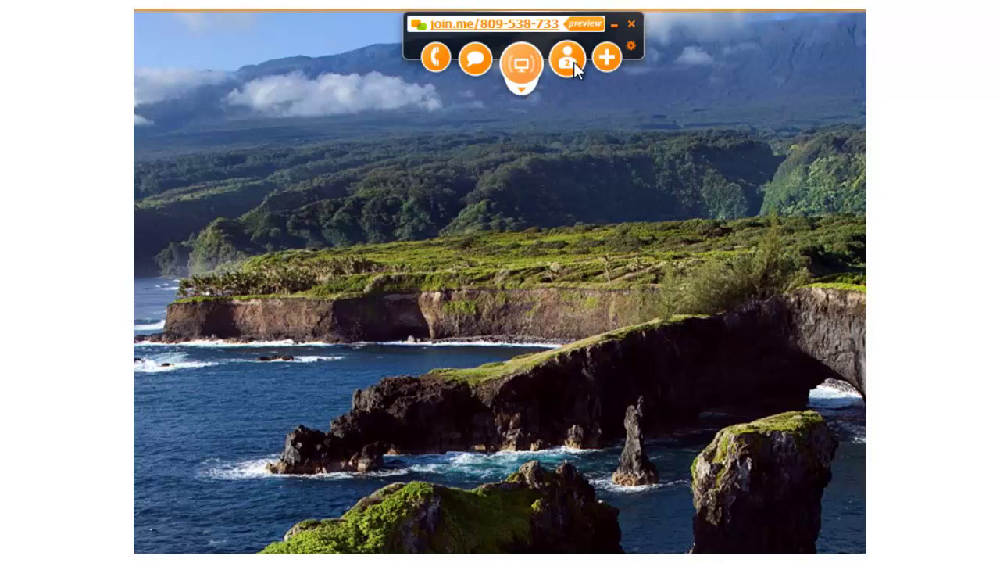
pyautogui.click(573, 62)
pyautogui.moveTo(460, 213)
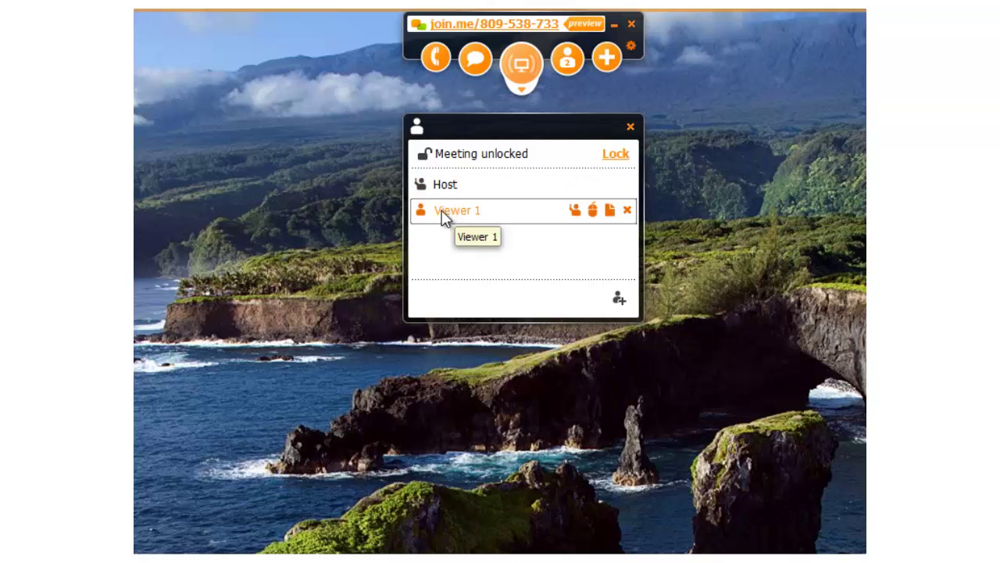
pyautogui.click(576, 208)
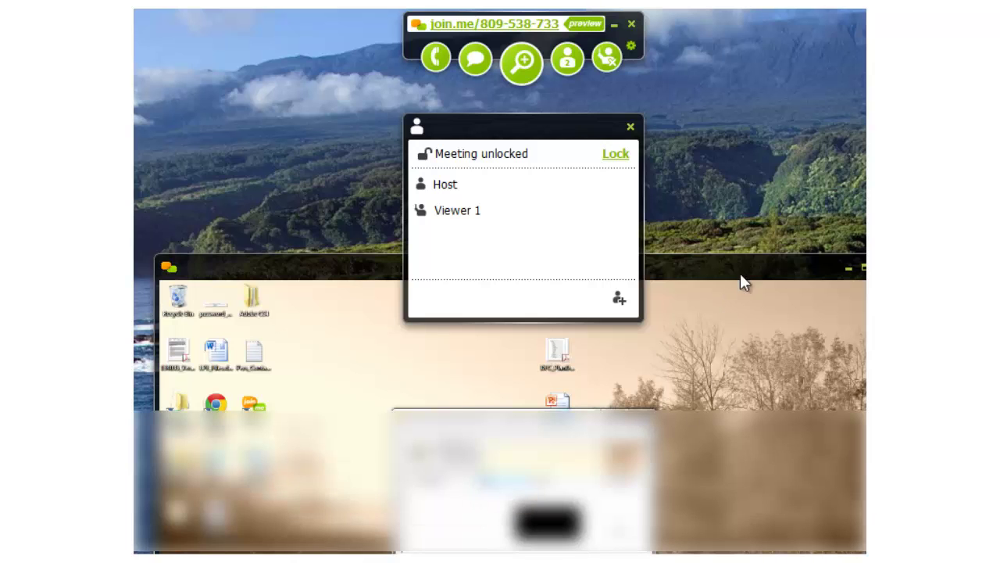
# Close the participant list and reposition Viewer 1's shared screen window lower on the desktop, clear of the meeting controls.
pyautogui.moveTo(786, 272); pyautogui.dragTo(377, 67)
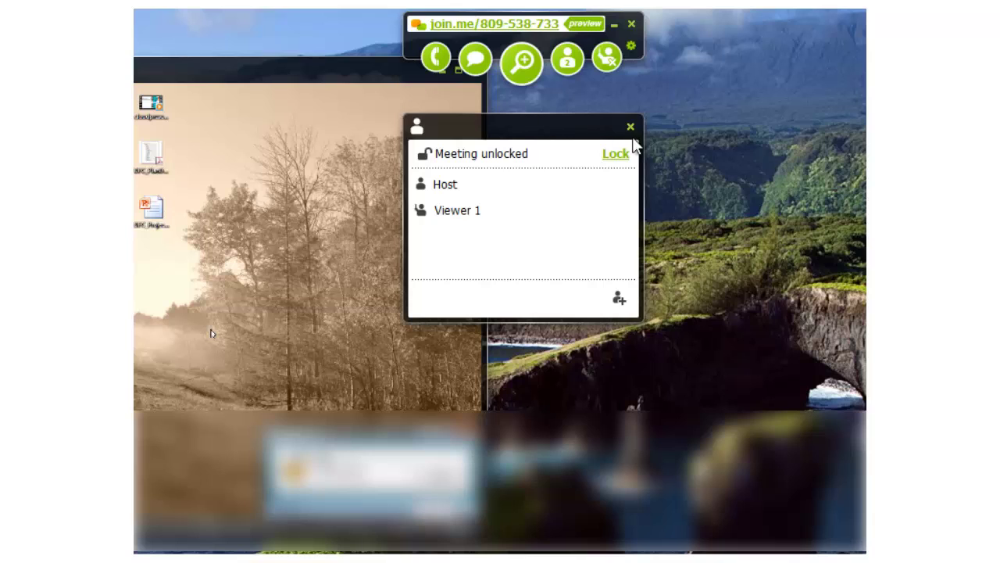
pyautogui.click(630, 125)
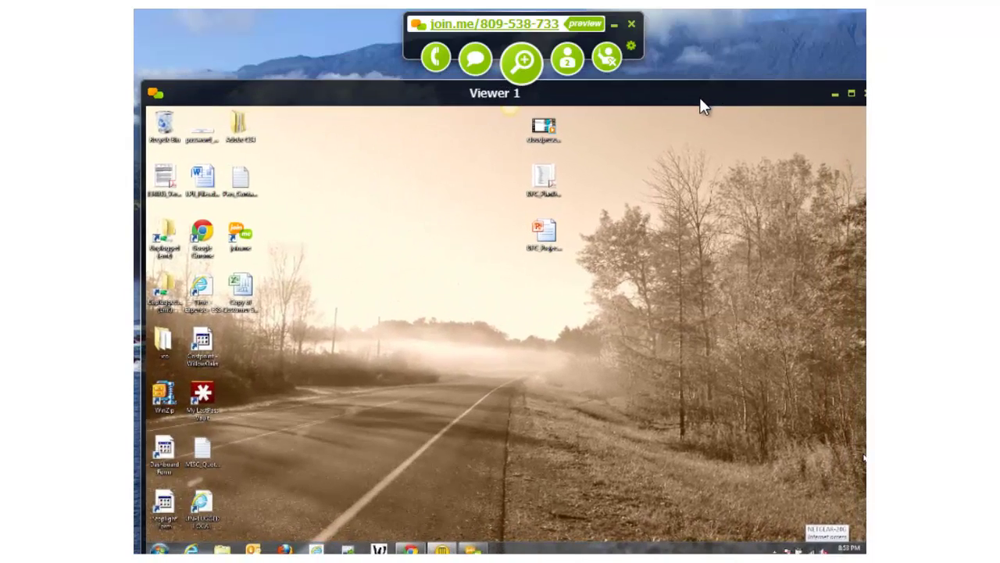
pyautogui.moveTo(699, 97); pyautogui.dragTo(711, 185)
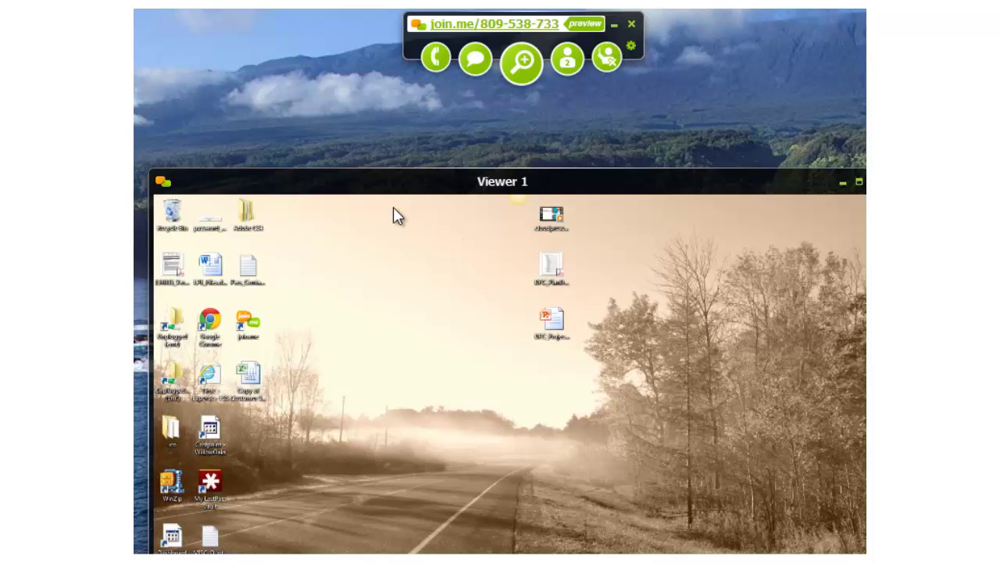
pyautogui.moveTo(415, 196); pyautogui.dragTo(406, 199)
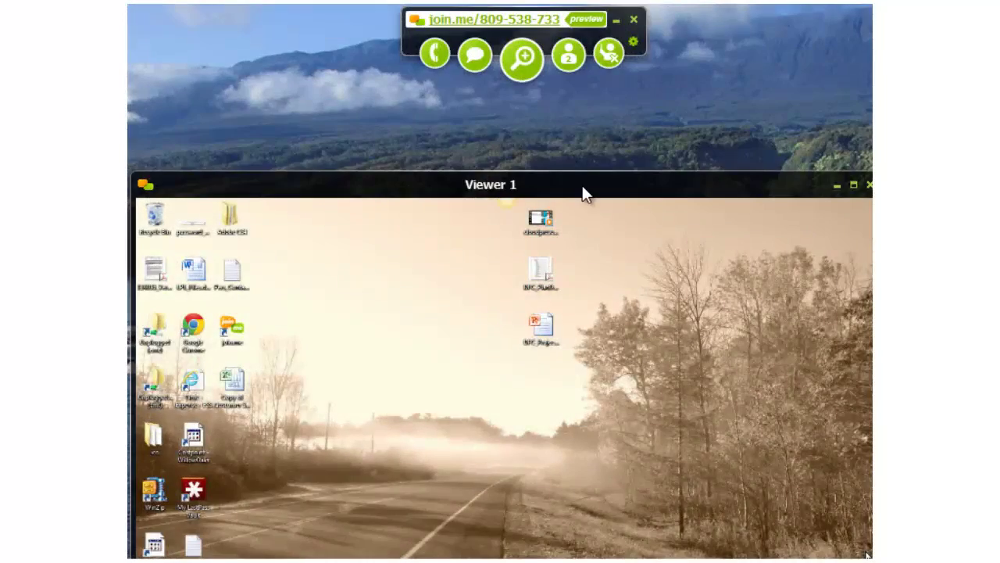
pyautogui.moveTo(582, 191); pyautogui.dragTo(457, 263)
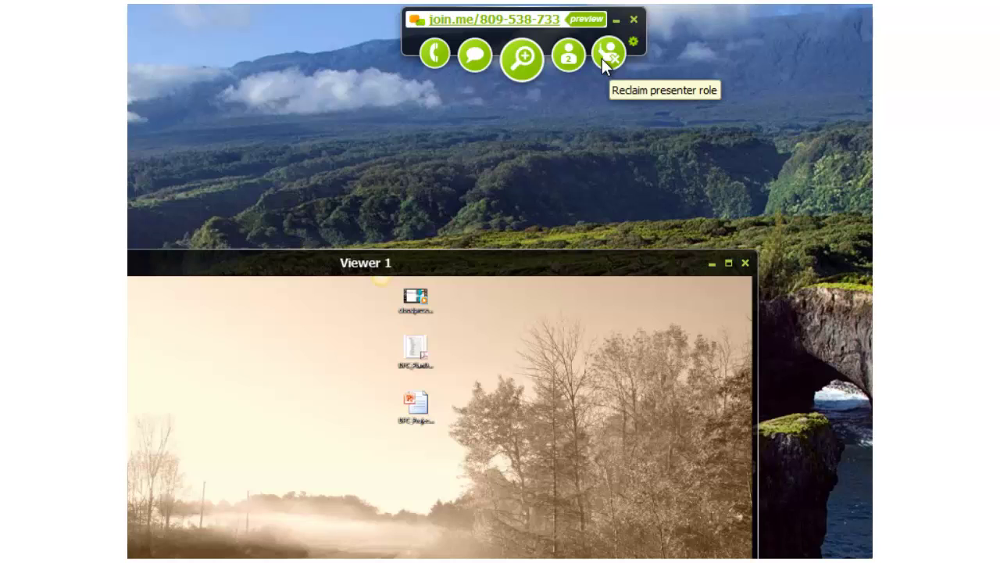
# Zoom in on Viewer 1's shared screen to about the middle of the zoom range.
pyautogui.click(519, 57)
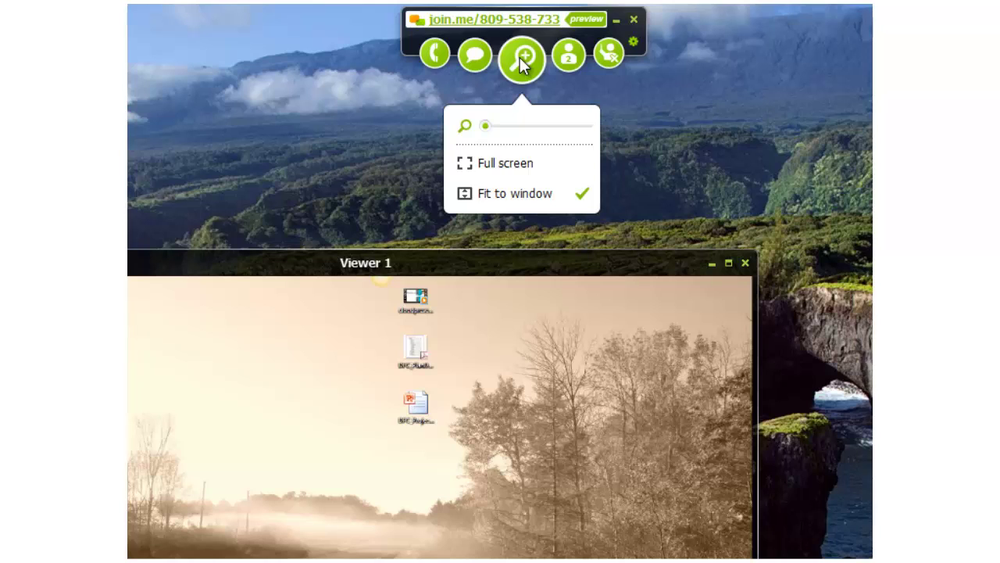
pyautogui.moveTo(485, 125); pyautogui.dragTo(538, 127)
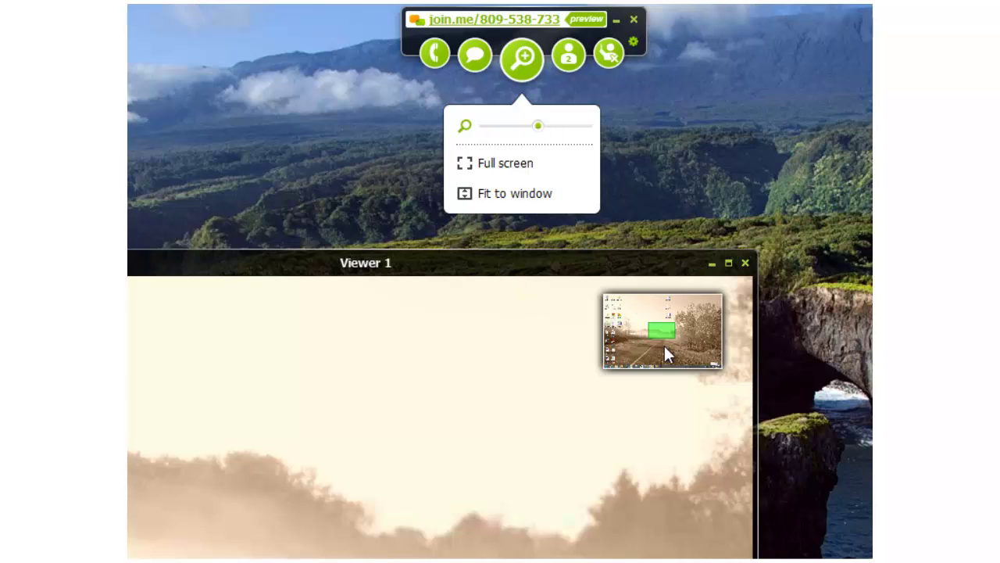
# Set the chat recipient to Viewer 1 instead of everyone and close the chat window.
pyautogui.click(483, 53)
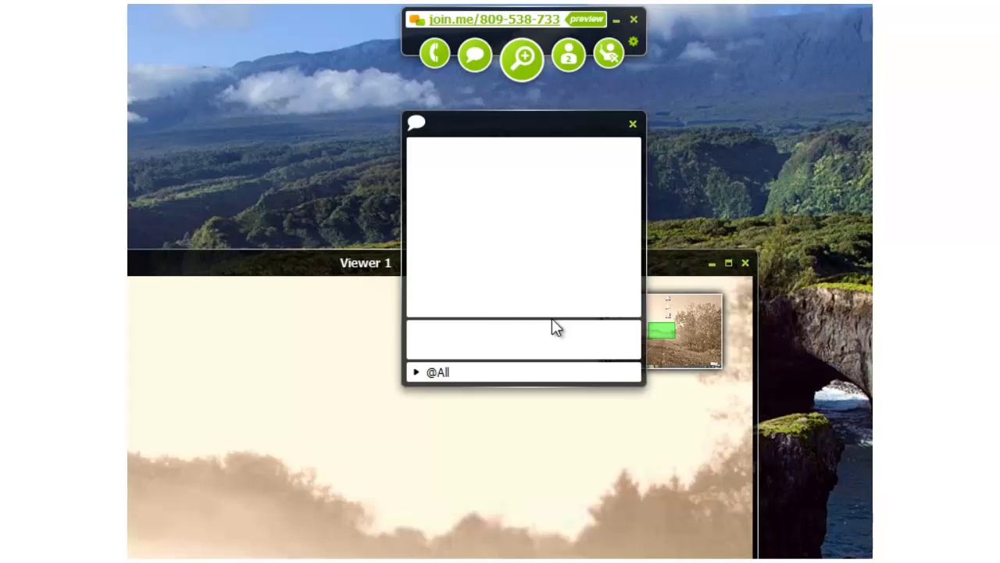
pyautogui.click(484, 371)
pyautogui.click(454, 417)
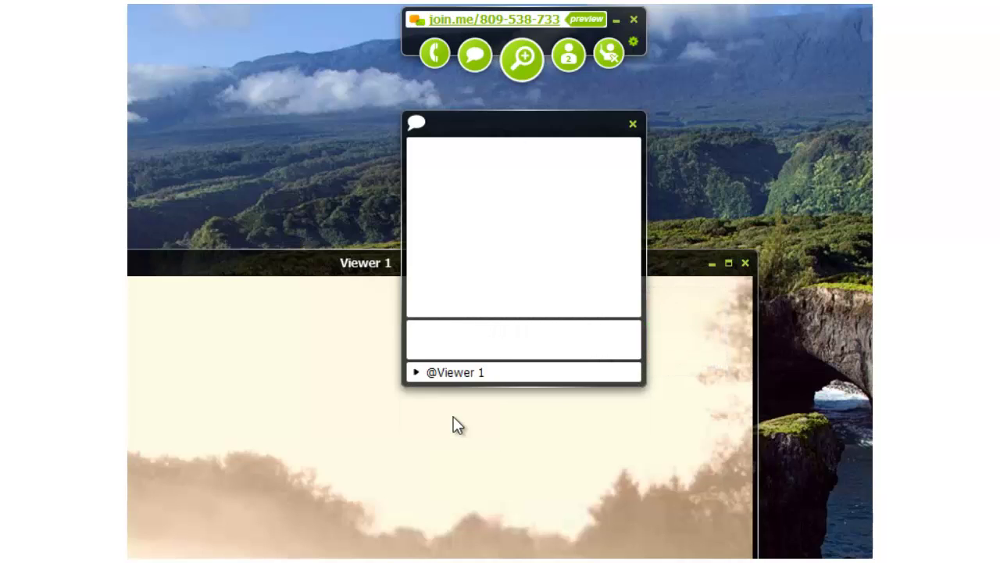
pyautogui.click(633, 123)
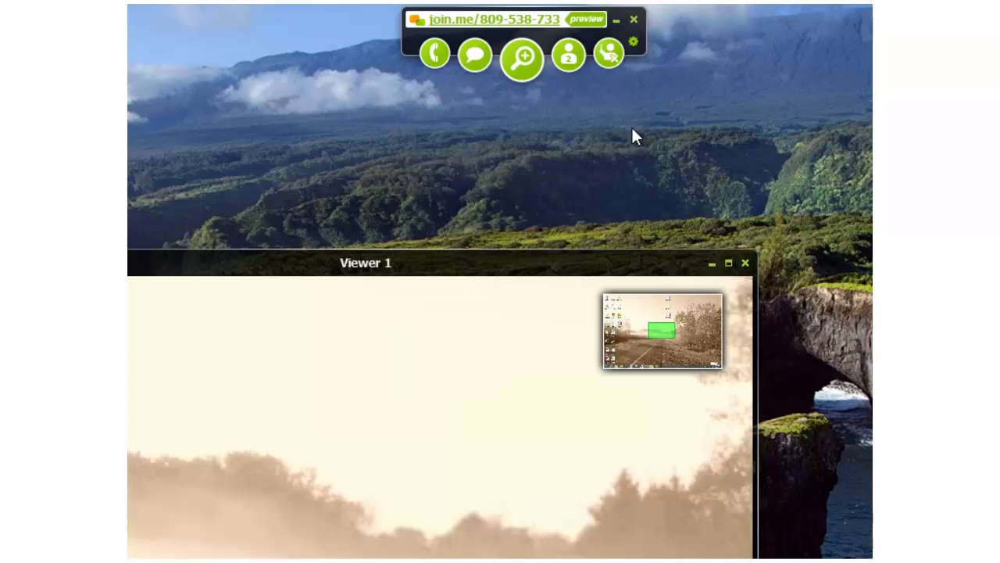
# Reclaim the presenter role from Viewer 1 and start sharing the host's screen.
pyautogui.click(618, 53)
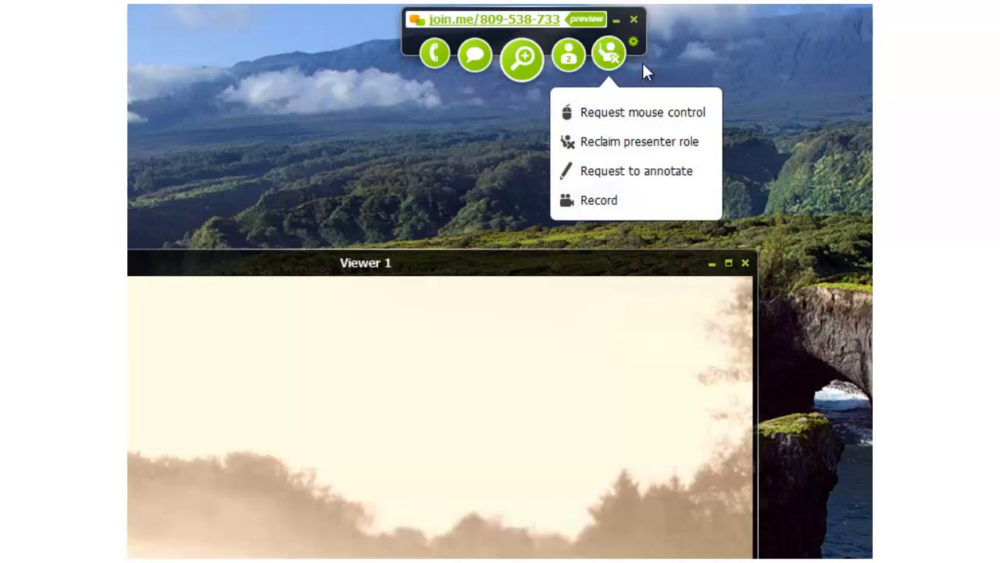
pyautogui.click(681, 146)
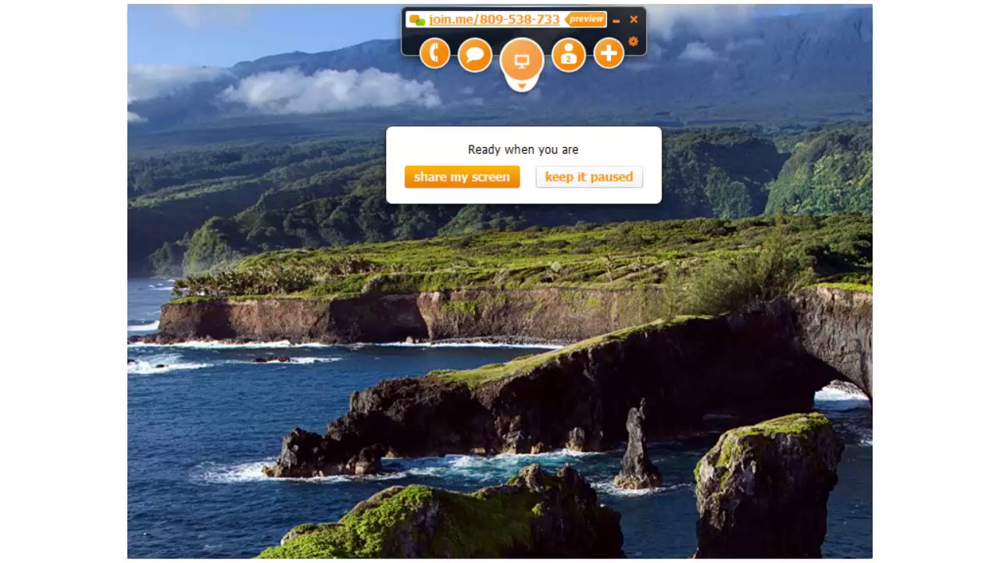
pyautogui.click(484, 184)
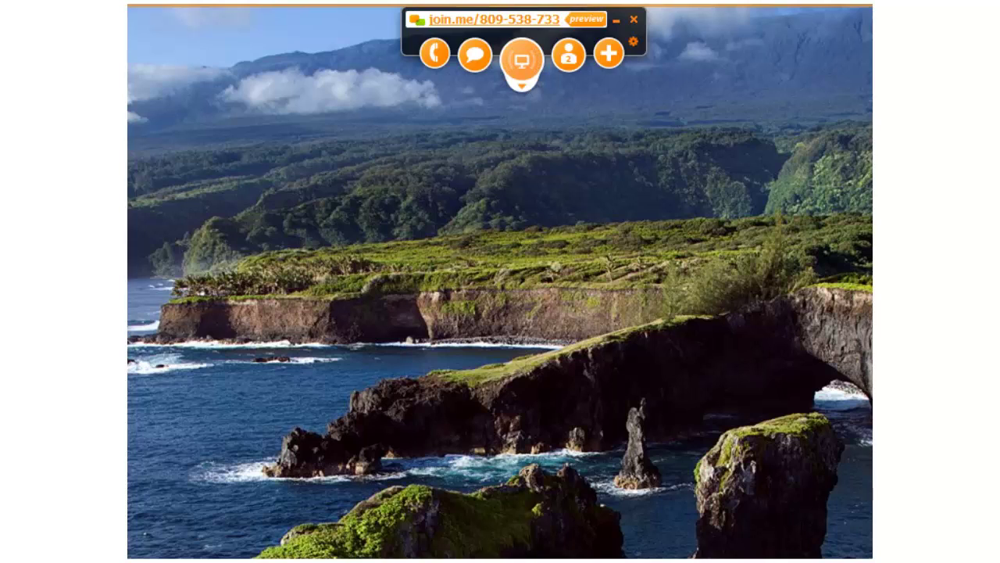
# Remove Viewer 1 from the meeting, confirm the removal, and close the participant list.
pyautogui.click(569, 56)
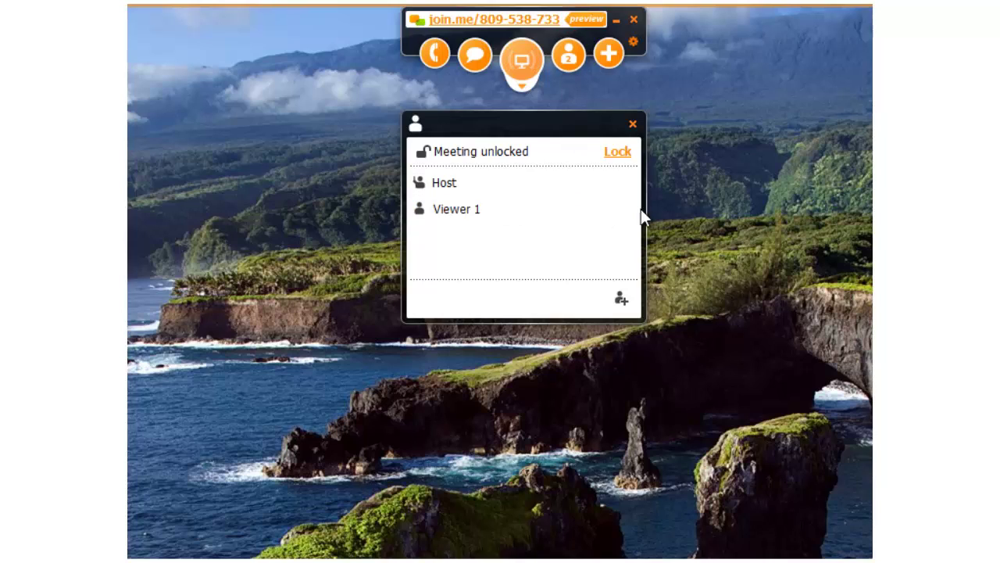
pyautogui.click(627, 208)
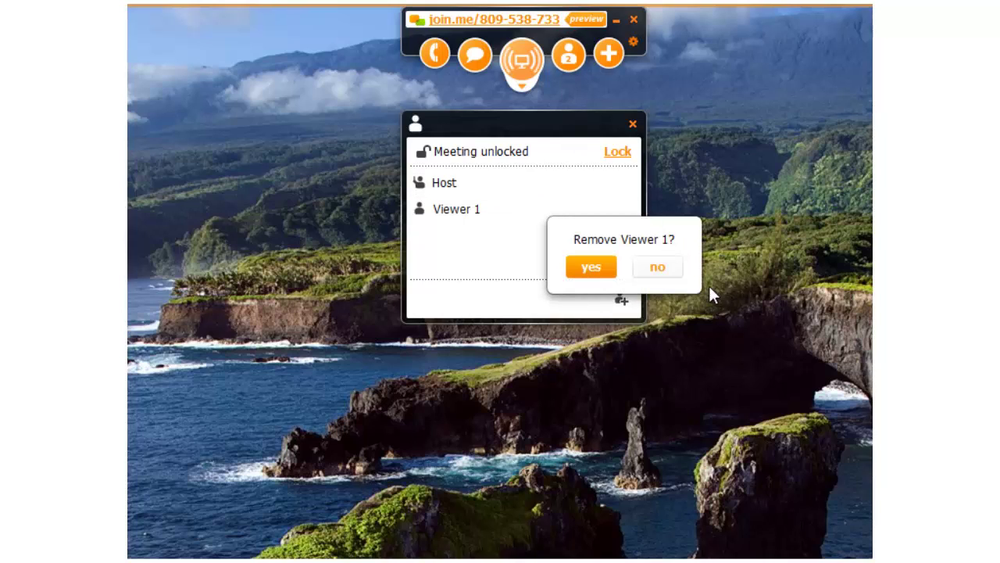
pyautogui.click(604, 269)
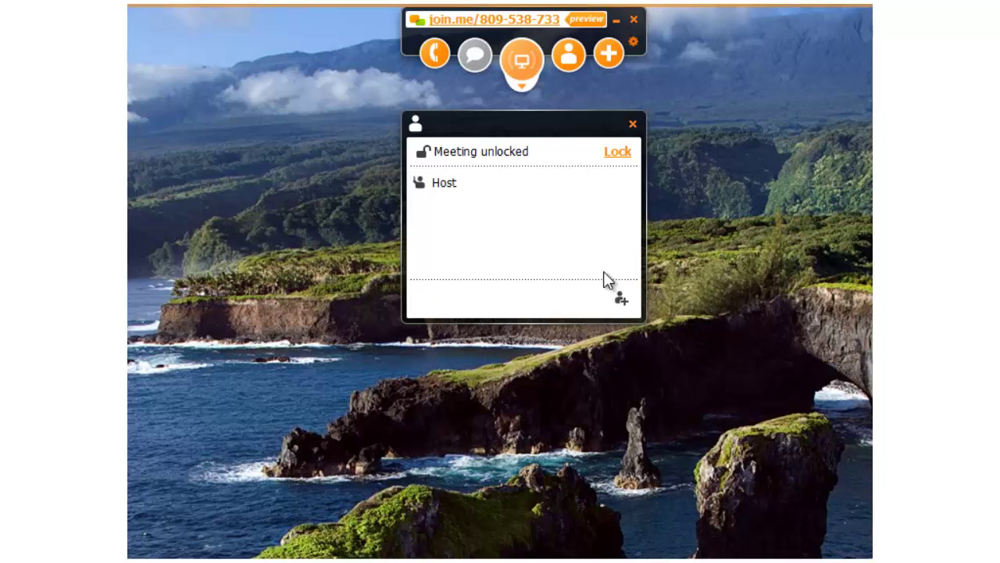
pyautogui.click(632, 124)
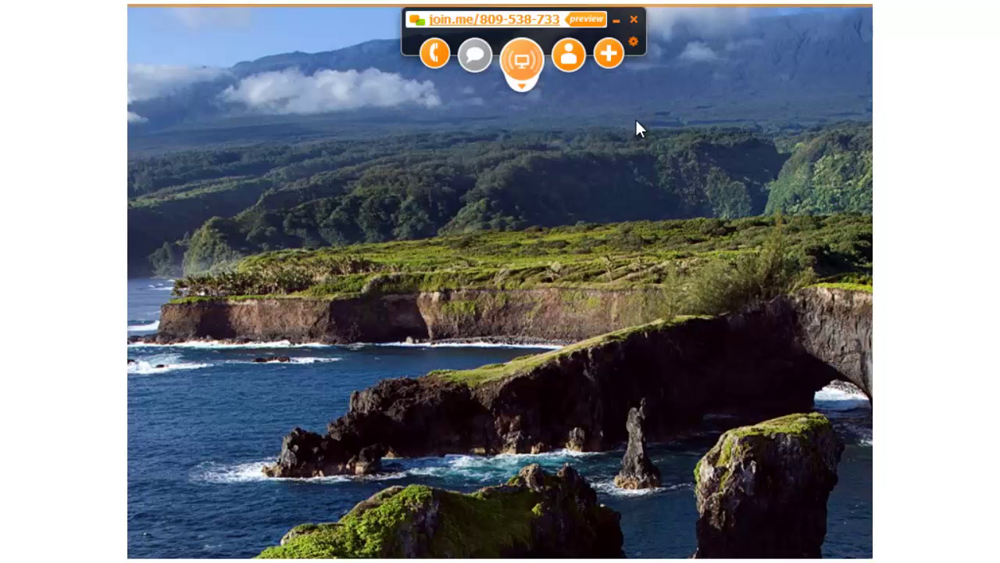
# End the meeting by exiting join.me and confirming the exit.
pyautogui.click(634, 20)
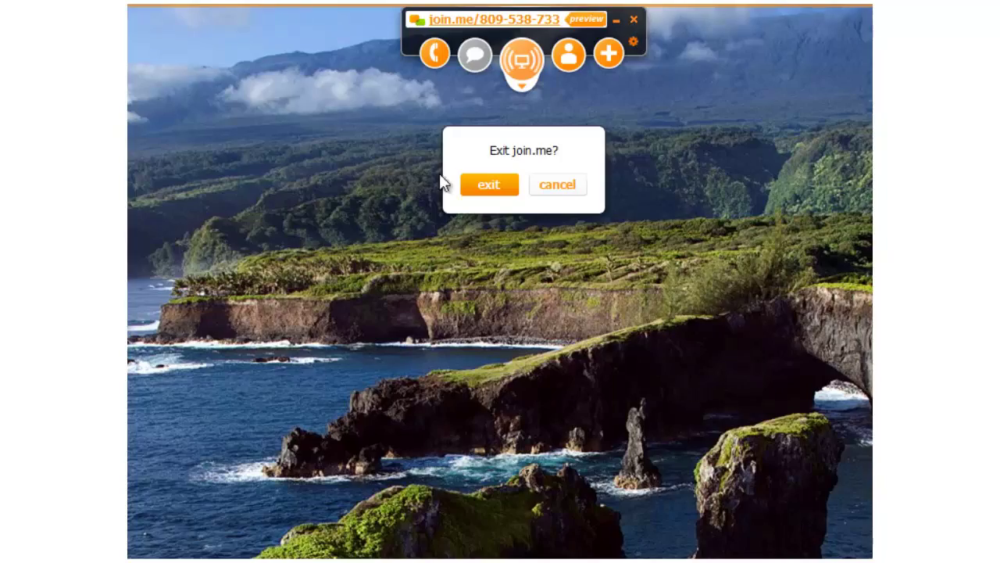
pyautogui.click(501, 191)
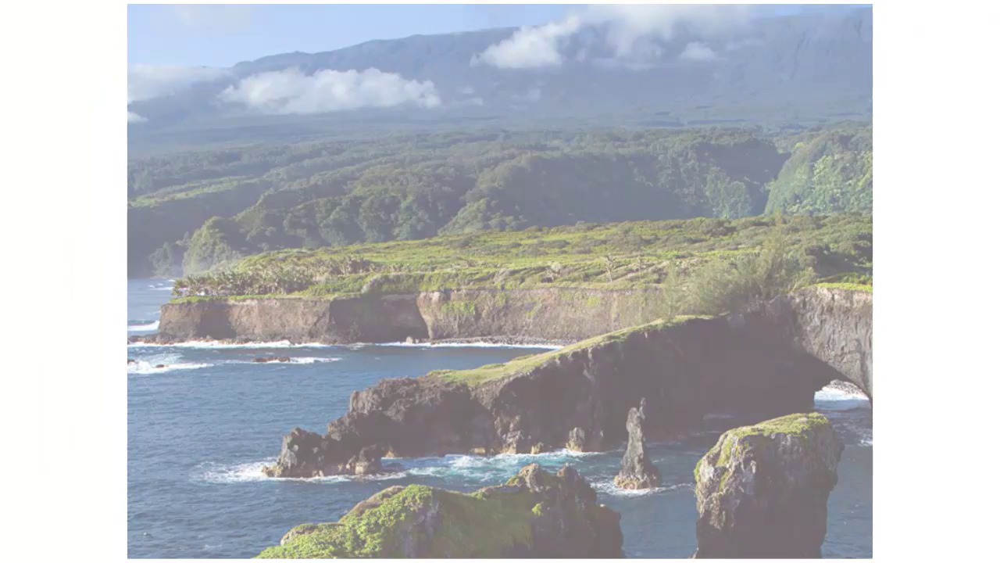